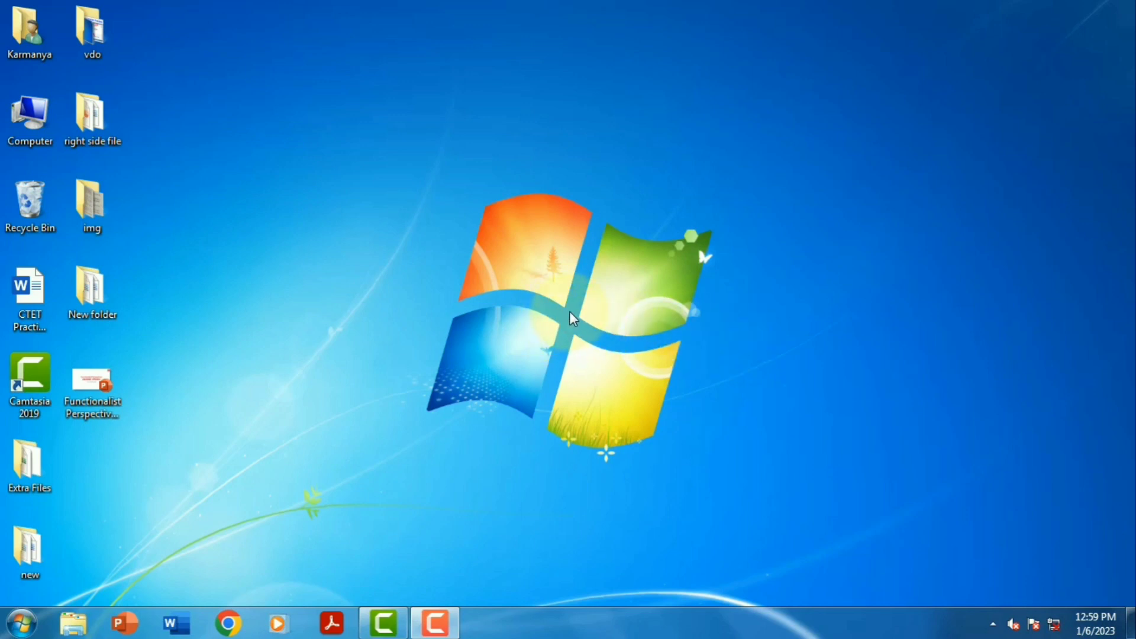
Check the available network connections, and open the adapter settings from the Network and Sharing Center.
{"action": "left_click", "coordinate": [1054, 624]}
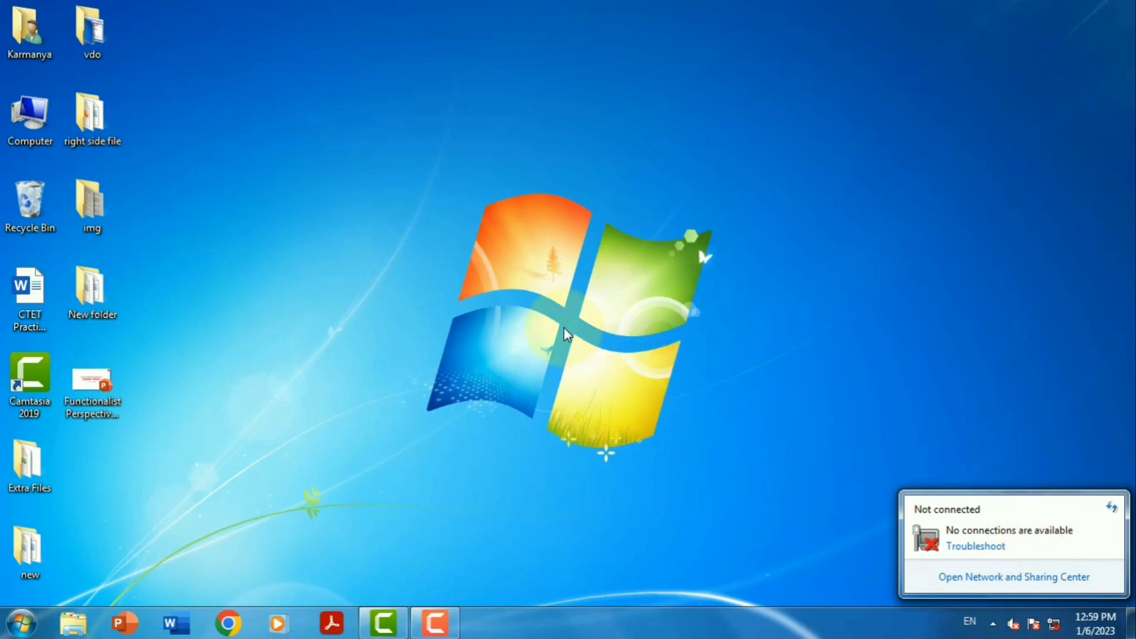
{"action": "left_click", "coordinate": [545, 301]}
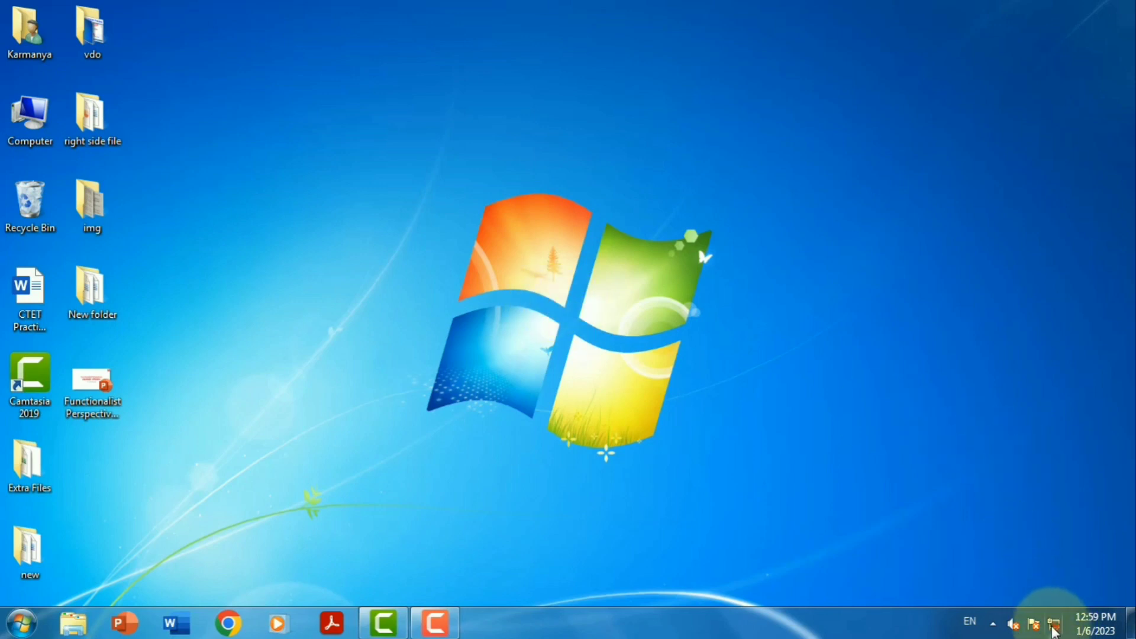
{"action": "mouse_move", "coordinate": [1052, 629]}
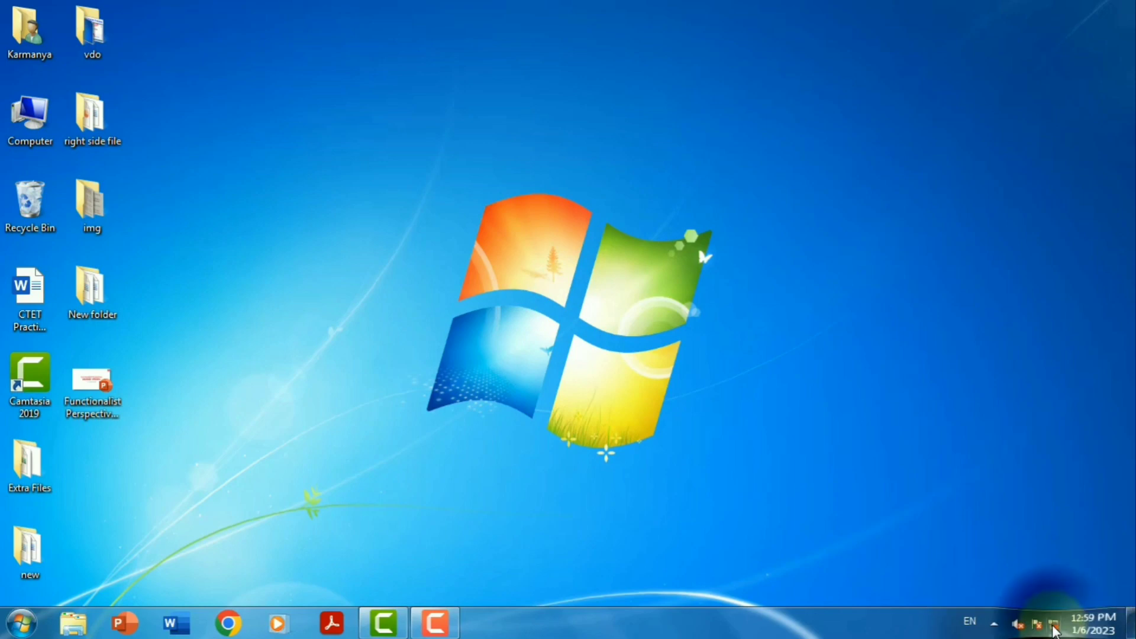
{"action": "right_click", "coordinate": [1054, 631]}
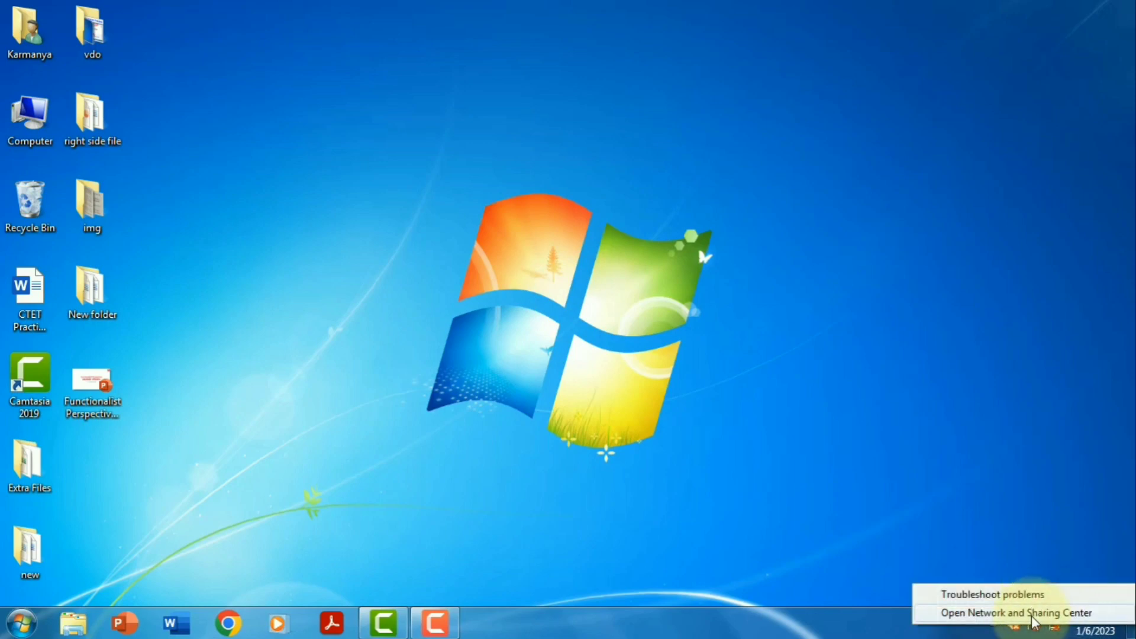
{"action": "left_click", "coordinate": [1032, 615]}
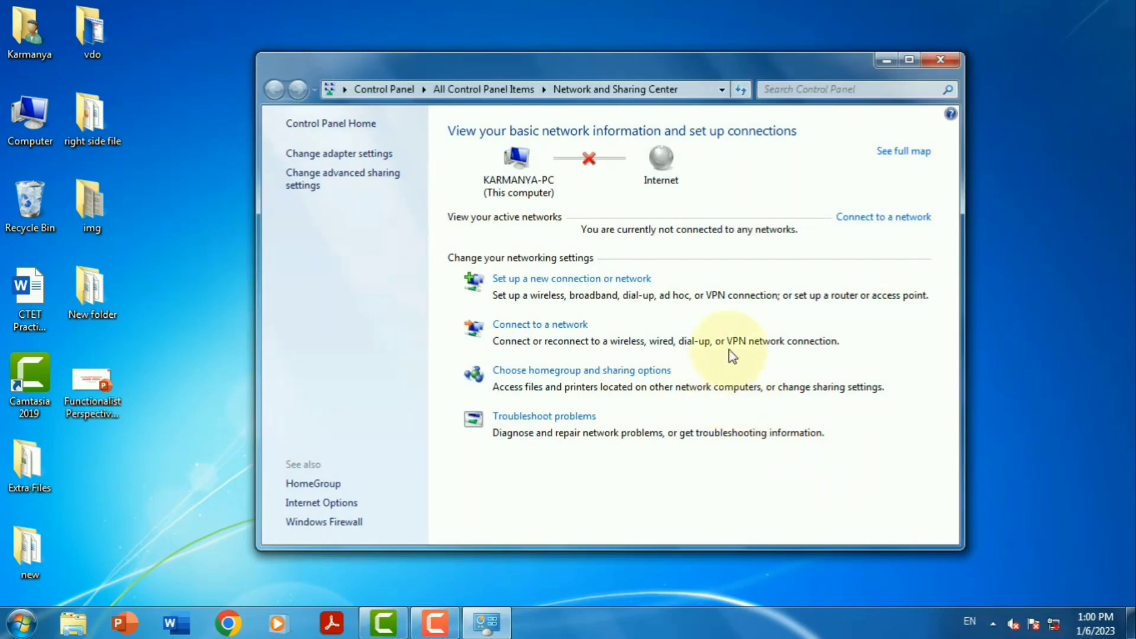
{"action": "left_click", "coordinate": [366, 155]}
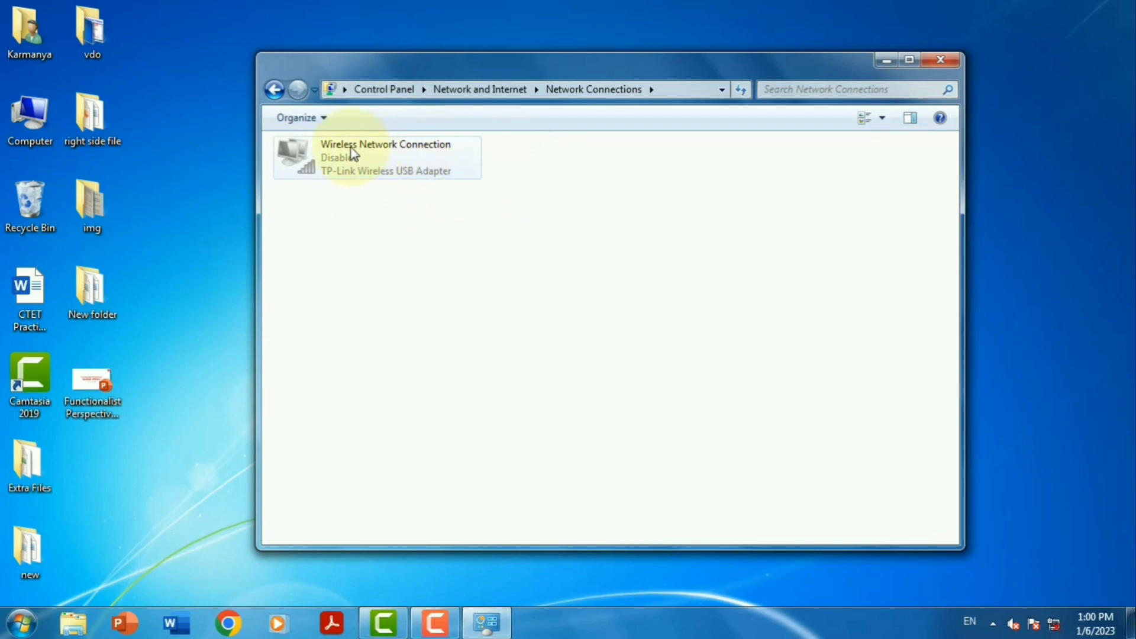
Enable the disabled Wireless Network Connection of the TP-Link Wireless USB Adapter.
{"action": "left_click", "coordinate": [350, 149]}
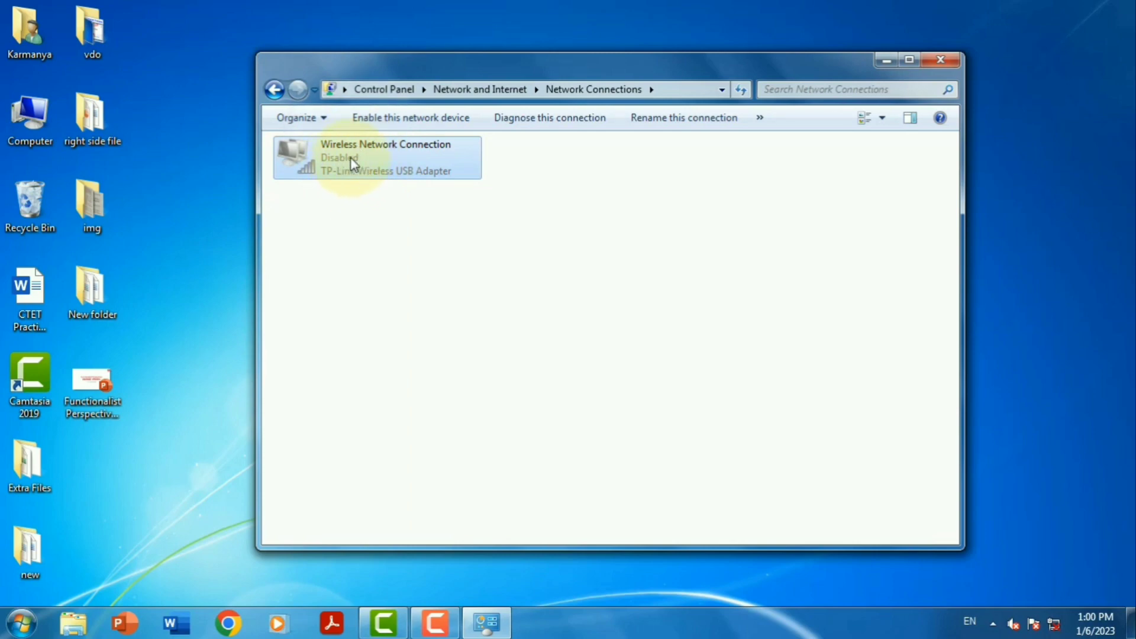
{"action": "right_click", "coordinate": [352, 163]}
{"action": "left_click", "coordinate": [379, 169]}
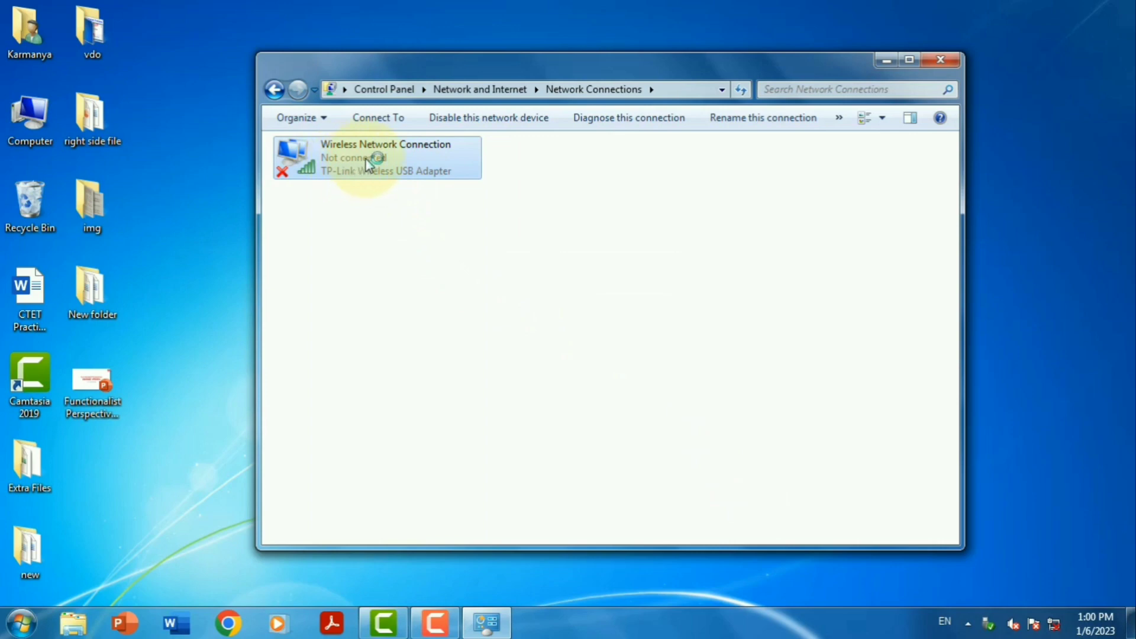
Check the available network connections again and close the Network Connections window.
{"action": "left_click", "coordinate": [1054, 632]}
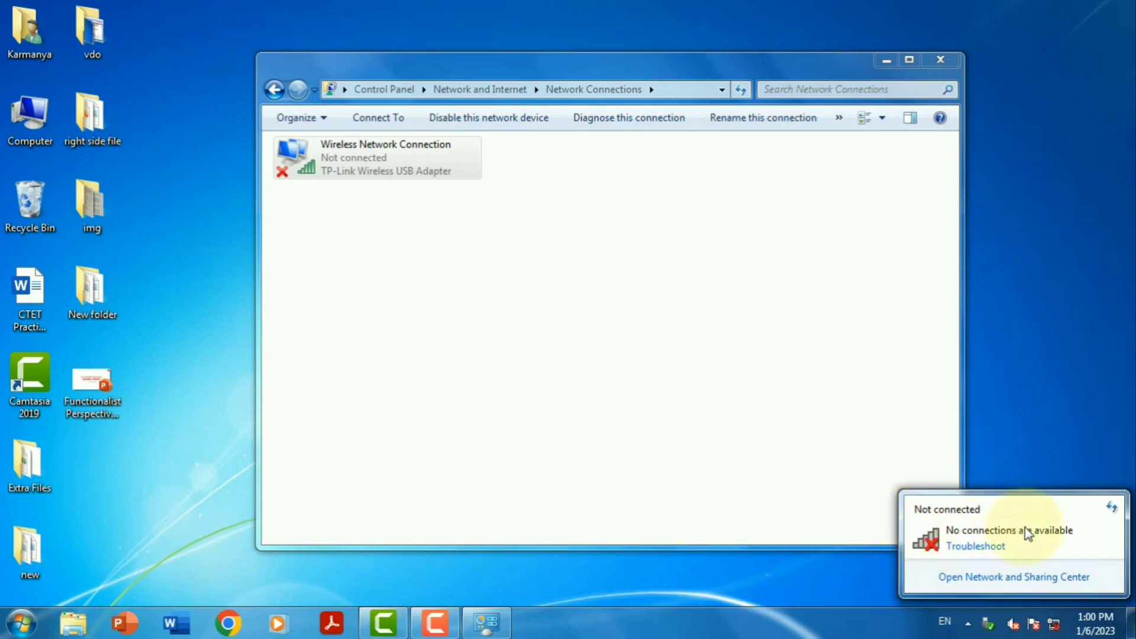
{"action": "left_click", "coordinate": [776, 367]}
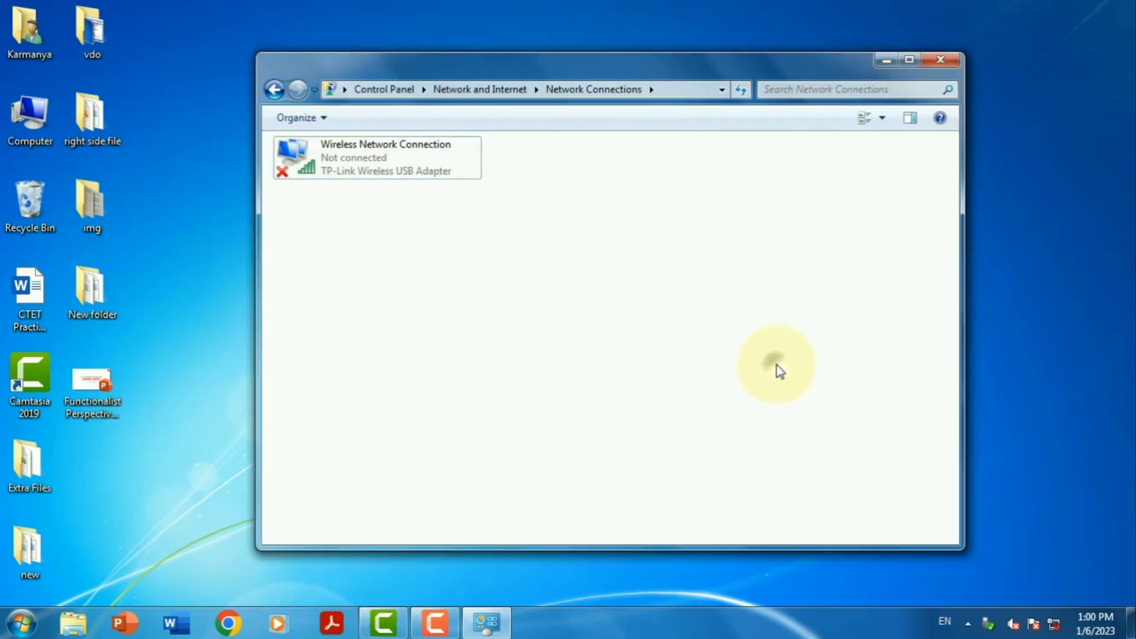
{"action": "left_click", "coordinate": [942, 60]}
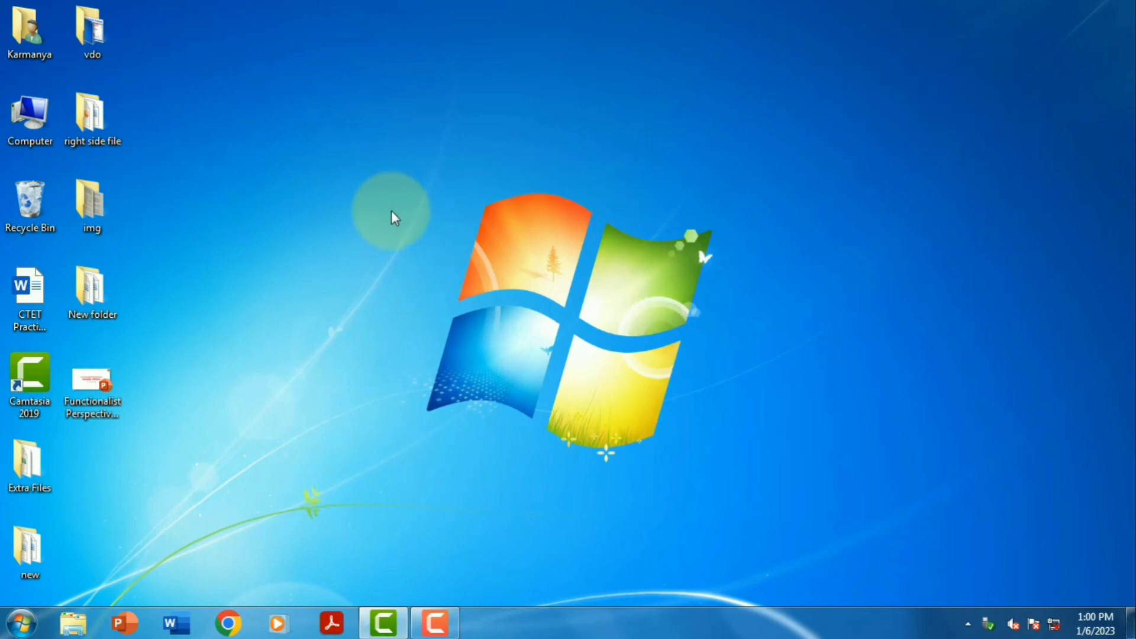
Search for "services", open Component Services, and show the Services (Local) list in a maximized window.
{"action": "left_click", "coordinate": [22, 622]}
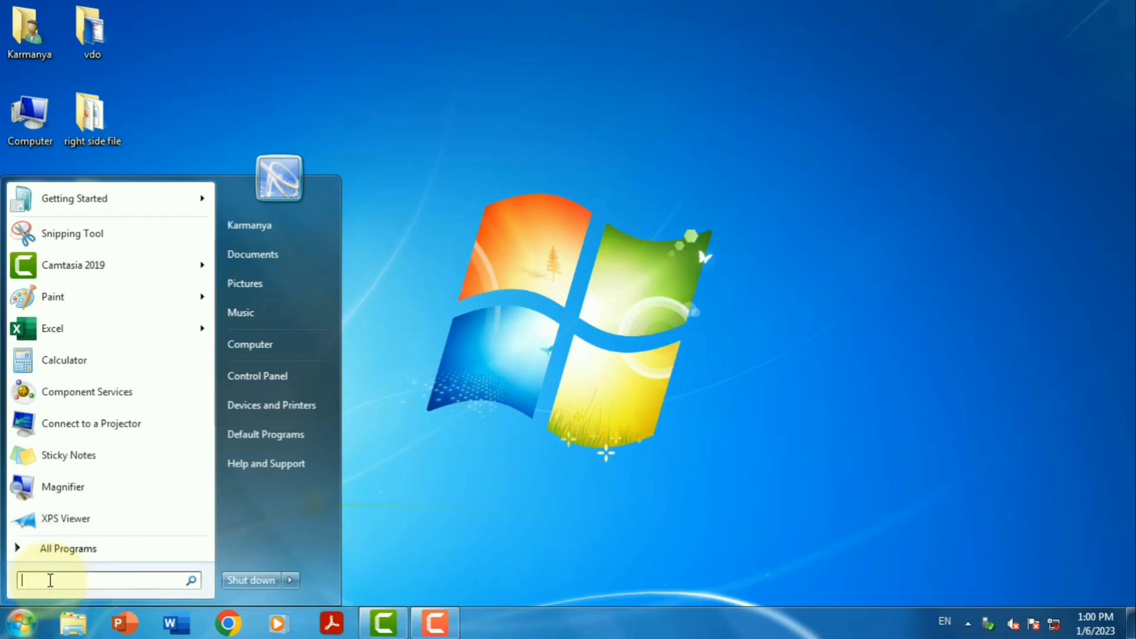
{"action": "type", "text": "servi"}
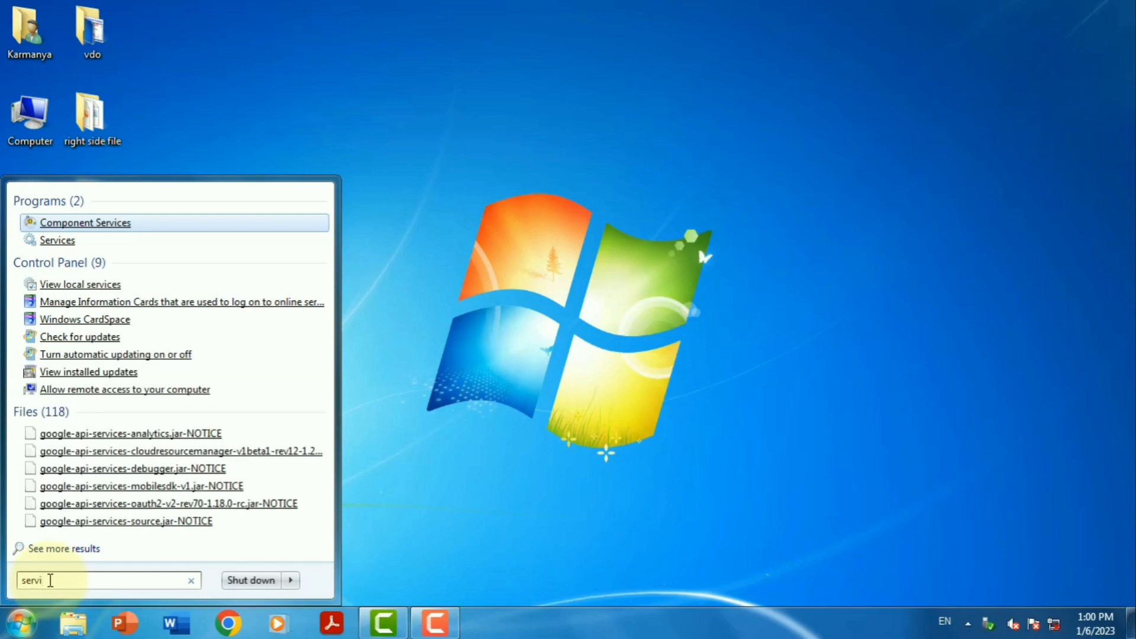
{"action": "type", "text": "ces"}
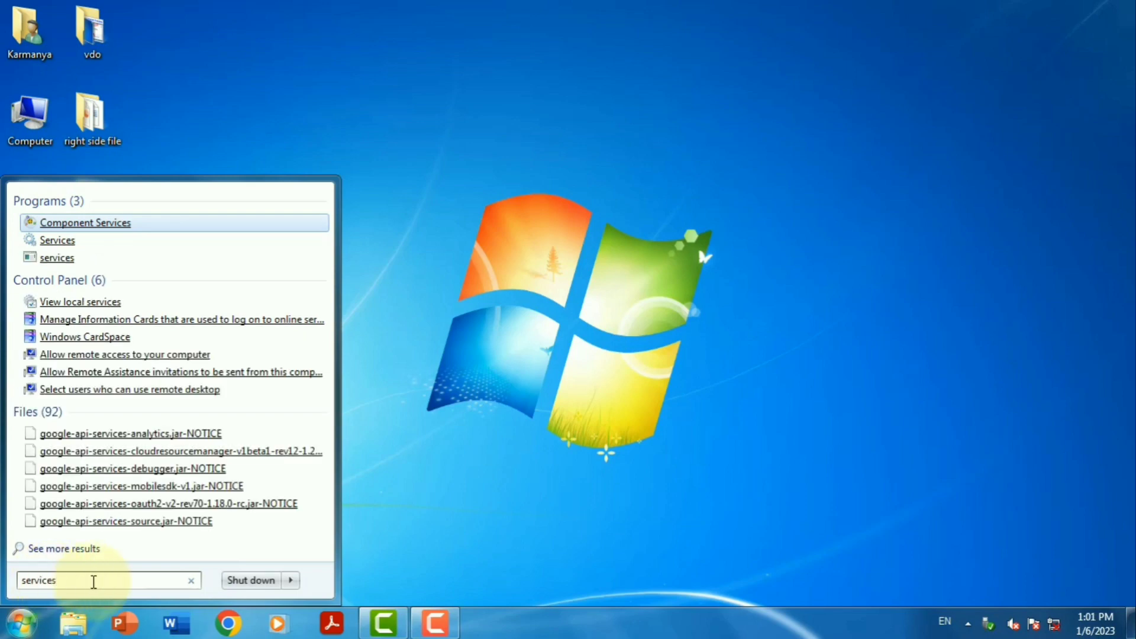
{"action": "key", "text": "Escape"}
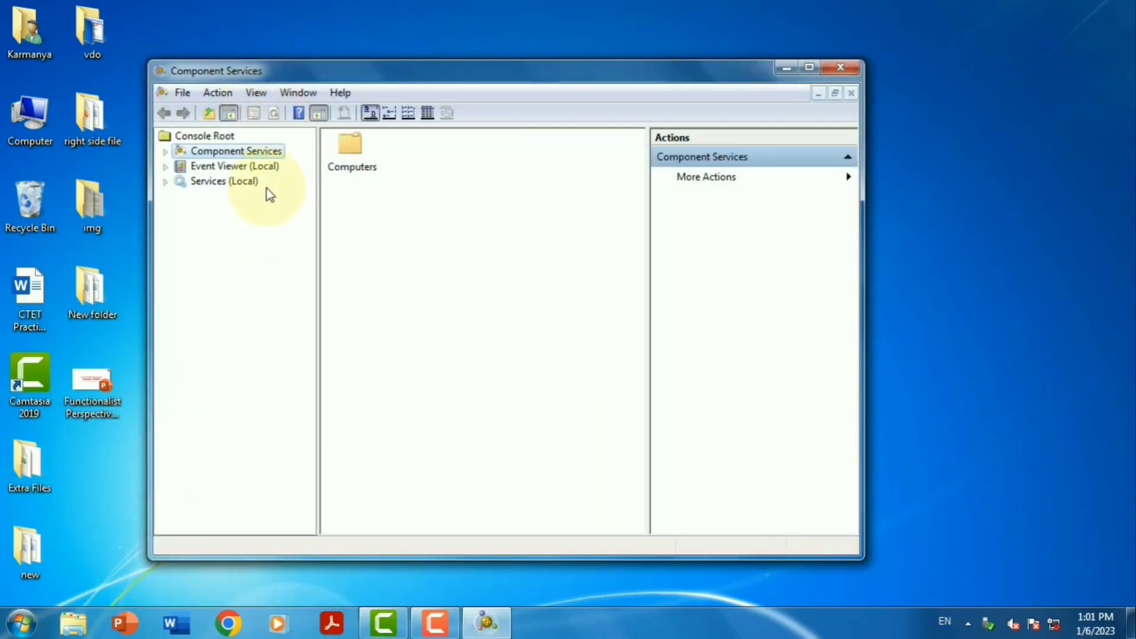
{"action": "left_click", "coordinate": [212, 182]}
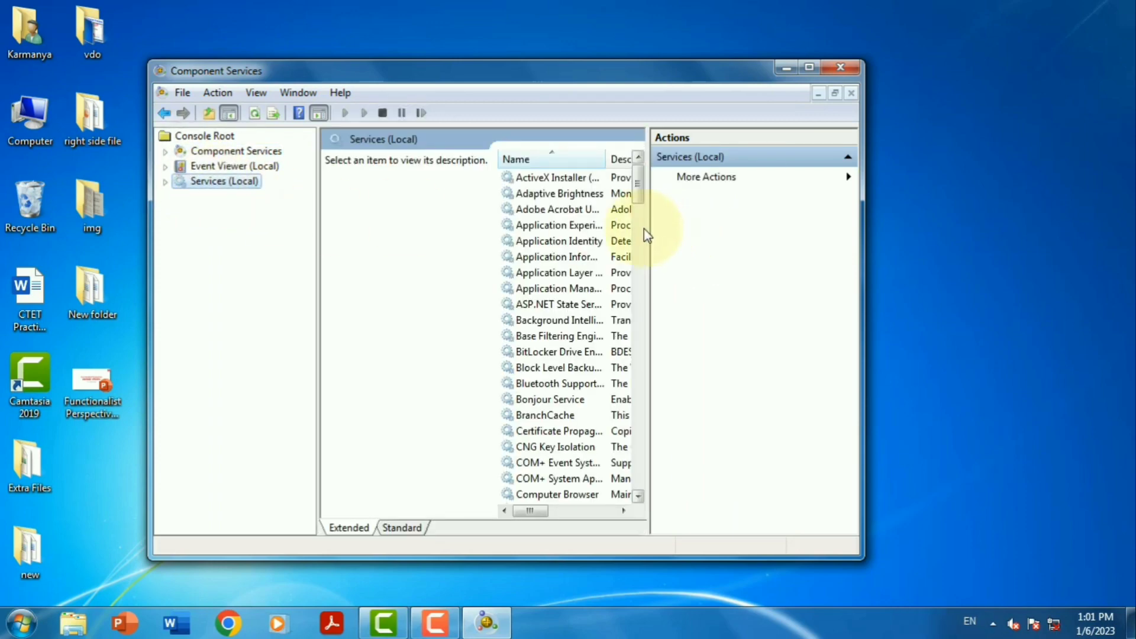
{"action": "left_click", "coordinate": [809, 67]}
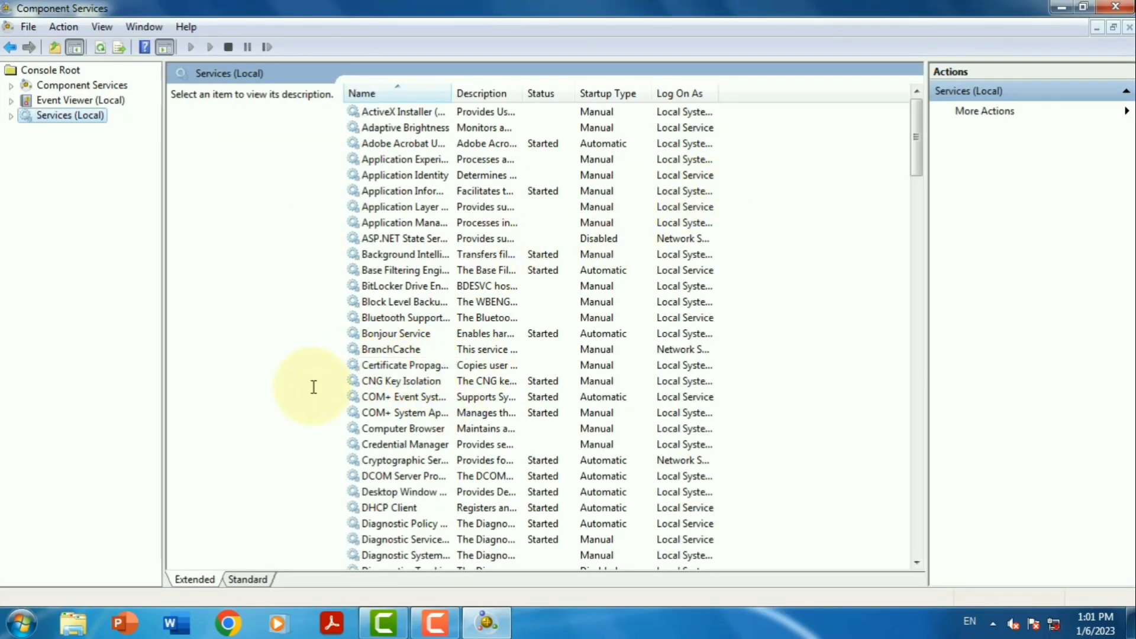
Find the WLAN AutoConfig service in the list of local services and open its properties.
{"action": "left_click", "coordinate": [313, 388]}
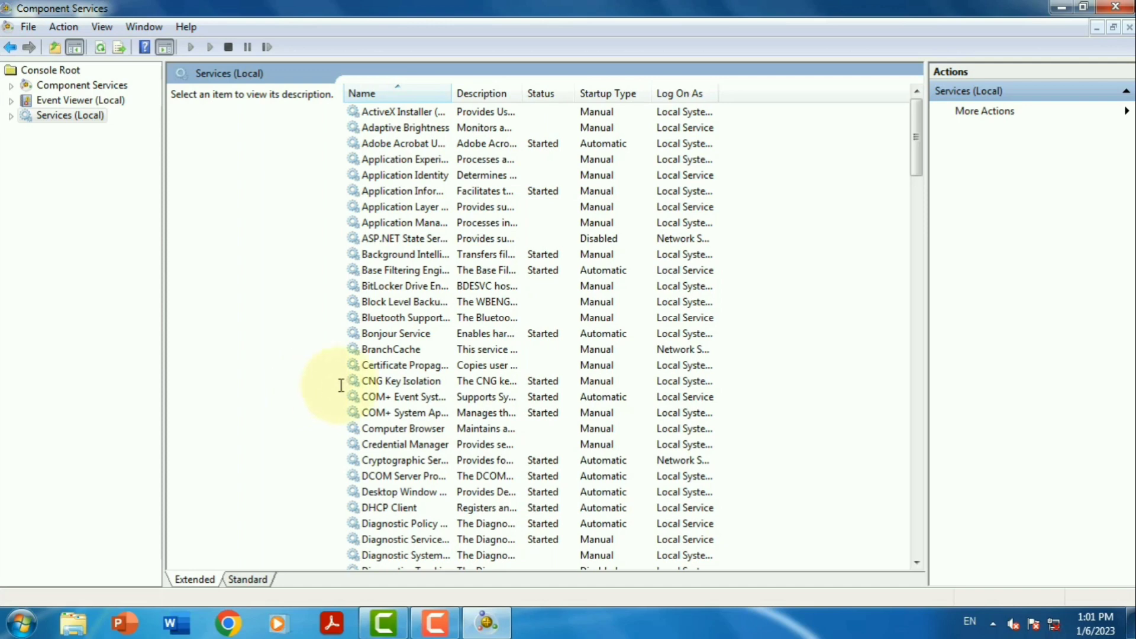
{"action": "left_click", "coordinate": [390, 381]}
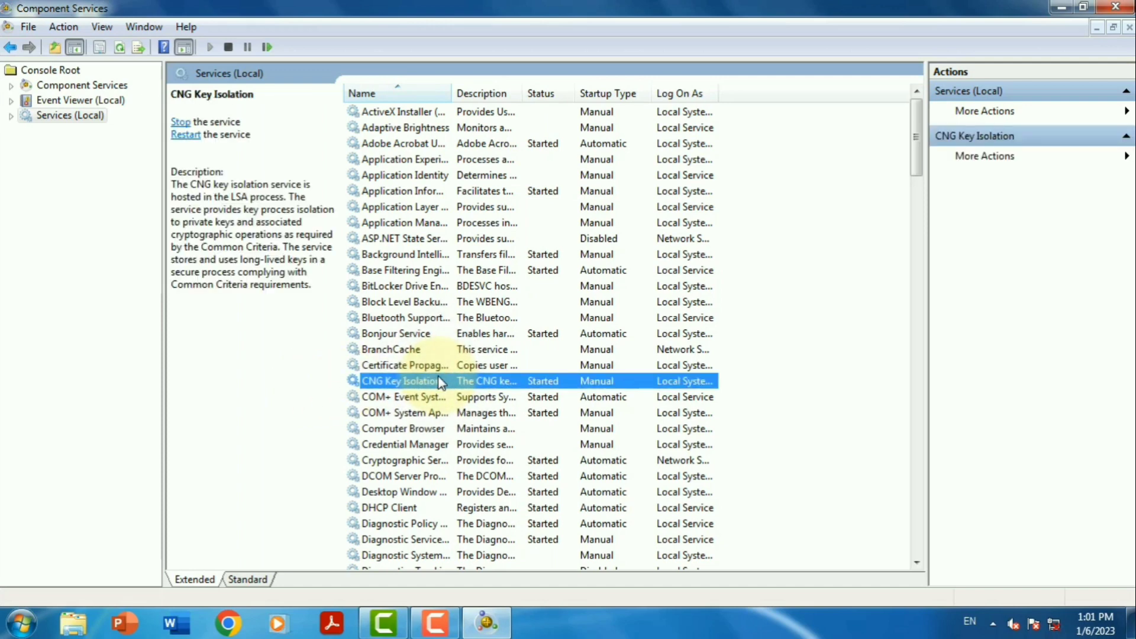
{"action": "key", "text": "w"}
{"action": "key", "text": "l"}
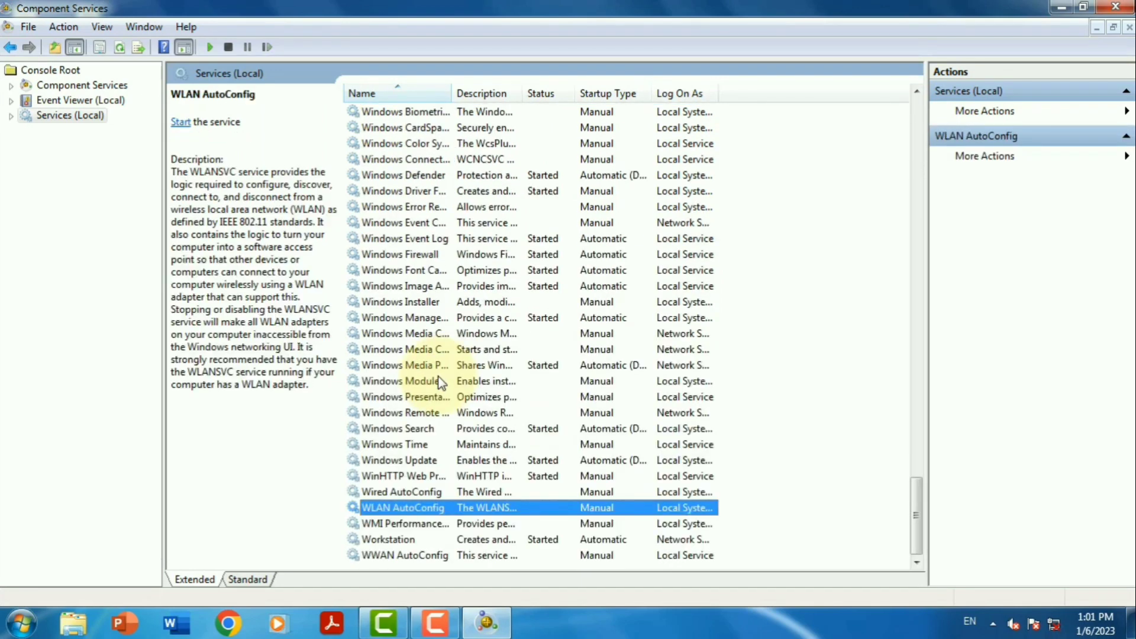
{"action": "right_click", "coordinate": [417, 510]}
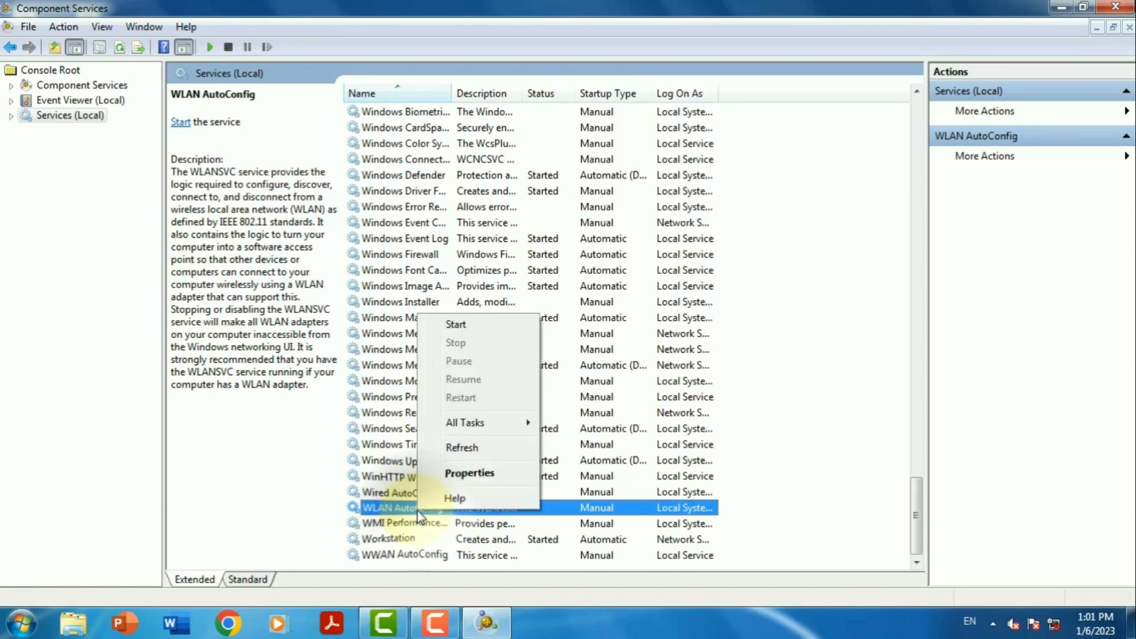
{"action": "left_click", "coordinate": [456, 474]}
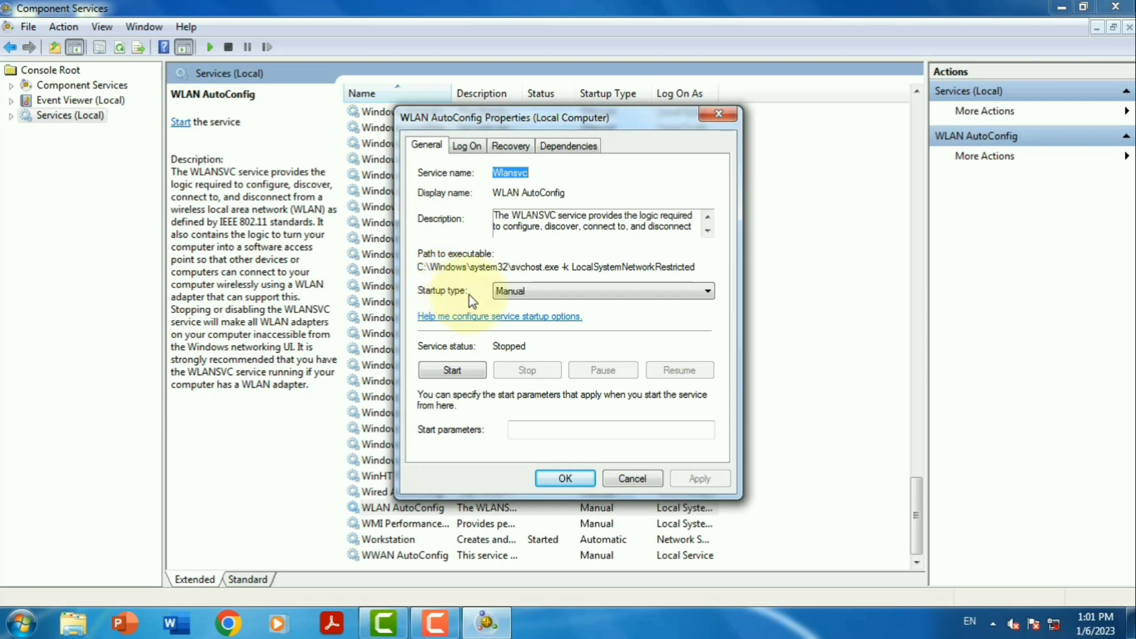
Set the WLAN AutoConfig startup type to Automatic and start the service, closing its properties and the console.
{"action": "left_click", "coordinate": [539, 289]}
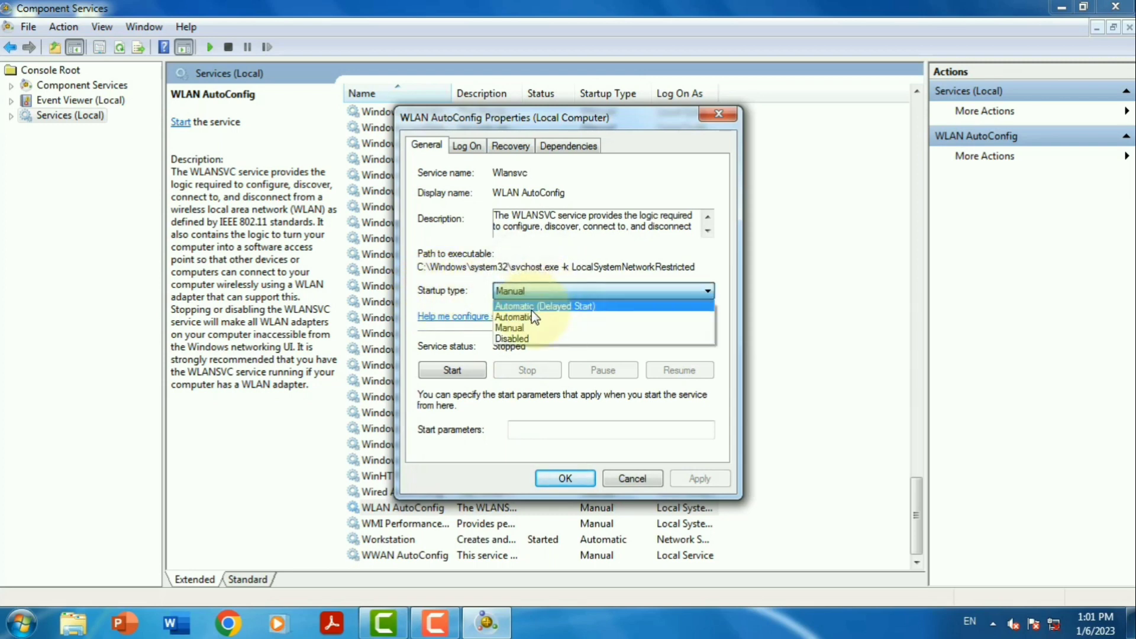
{"action": "left_click", "coordinate": [527, 316]}
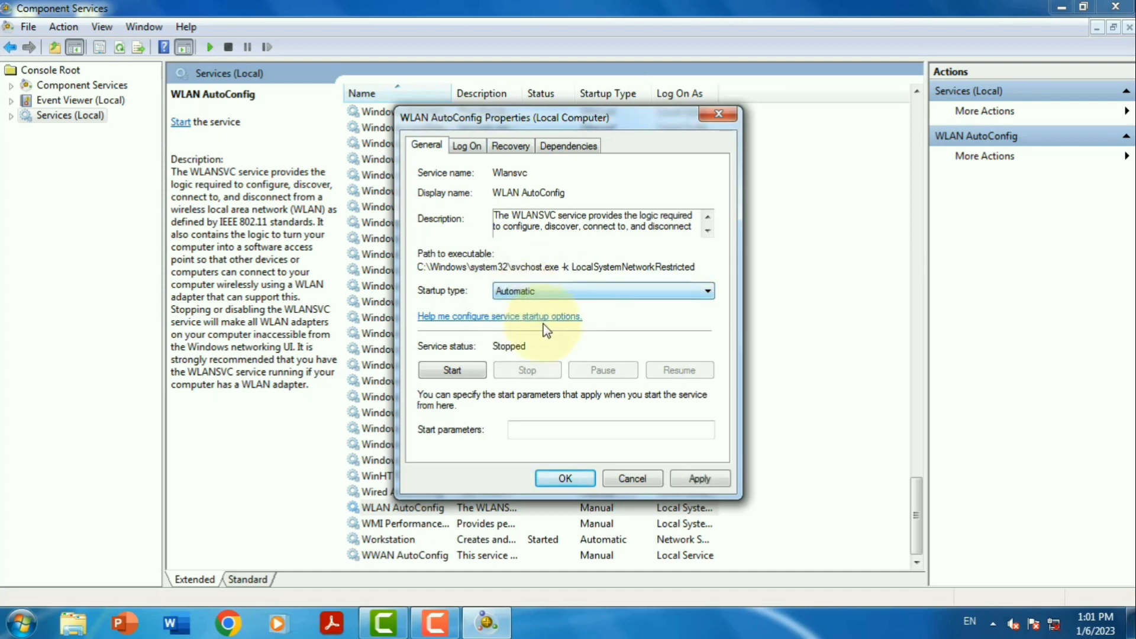
{"action": "left_click", "coordinate": [699, 478]}
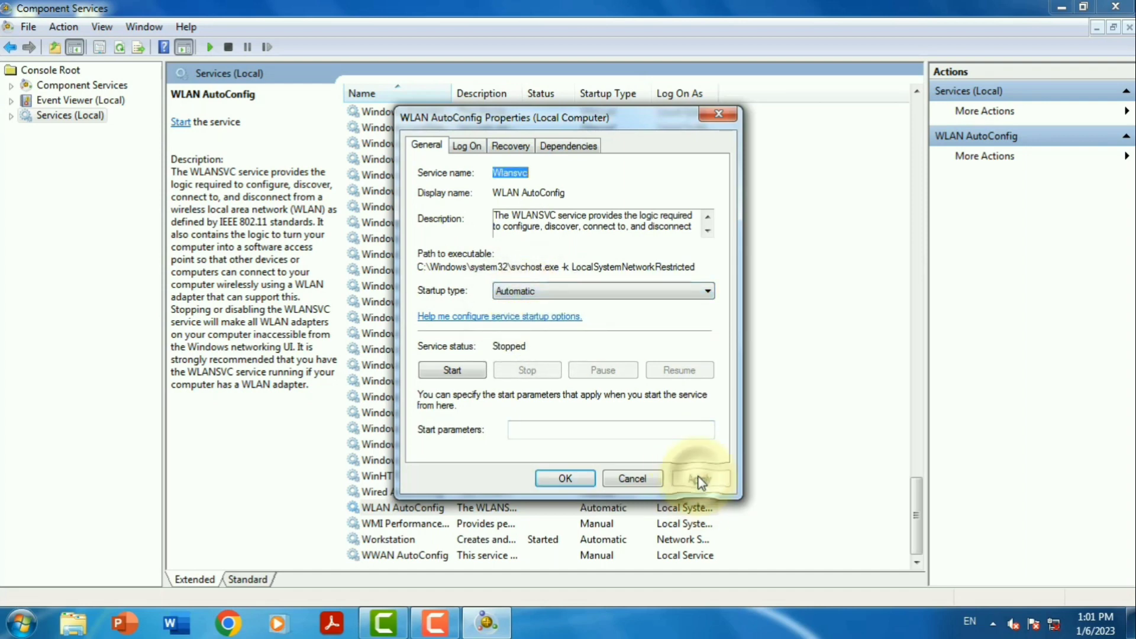
{"action": "left_click", "coordinate": [462, 368]}
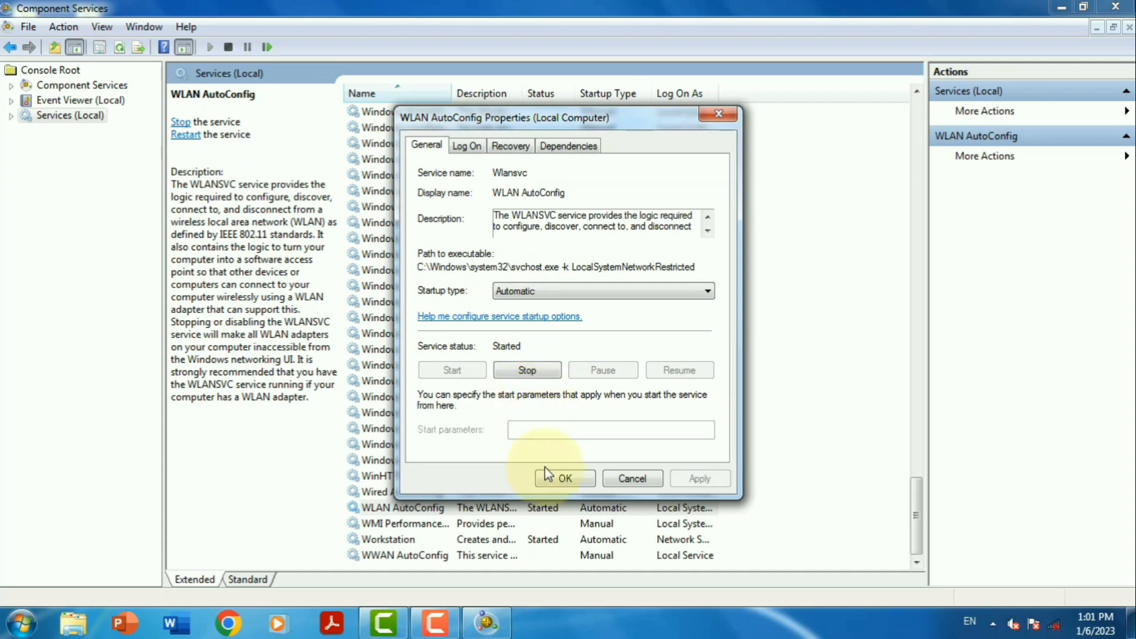
{"action": "left_click", "coordinate": [565, 479]}
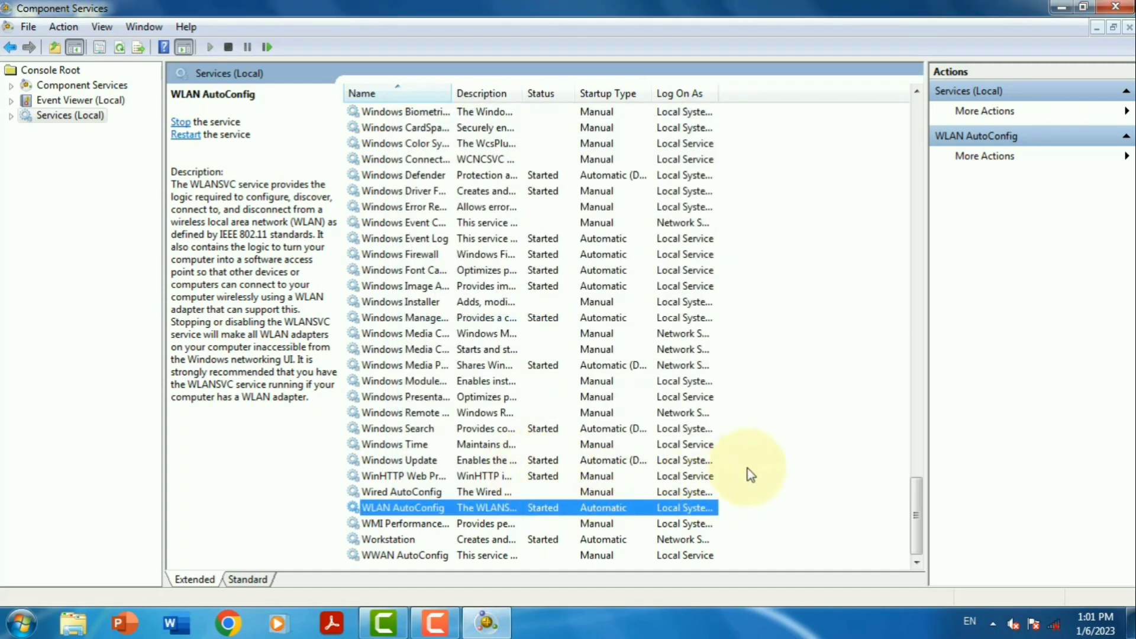
{"action": "left_click", "coordinate": [1118, 8]}
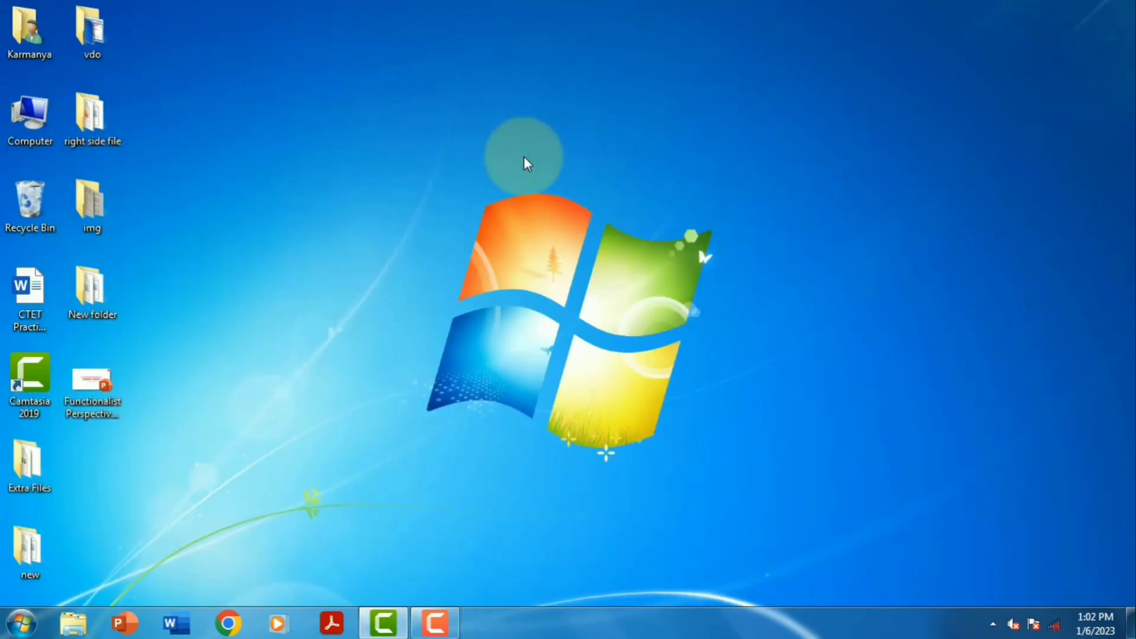
Refresh the desktop and refresh the list of available network connections.
{"action": "right_click", "coordinate": [538, 191]}
{"action": "left_click", "coordinate": [588, 246]}
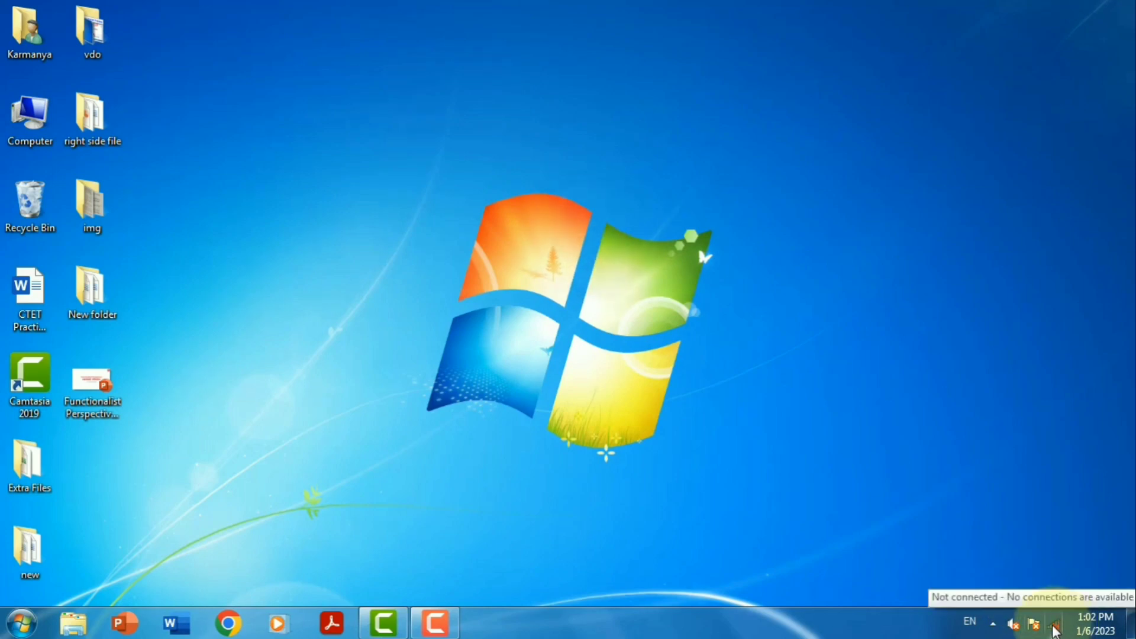
{"action": "left_click", "coordinate": [1054, 630]}
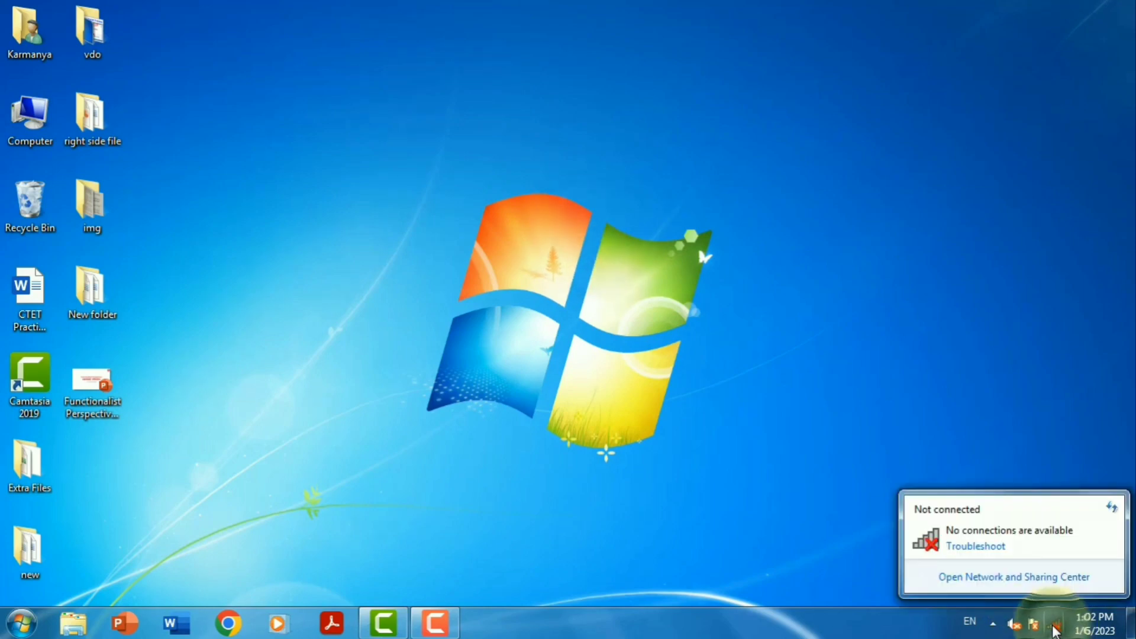
{"action": "left_click", "coordinate": [1110, 507]}
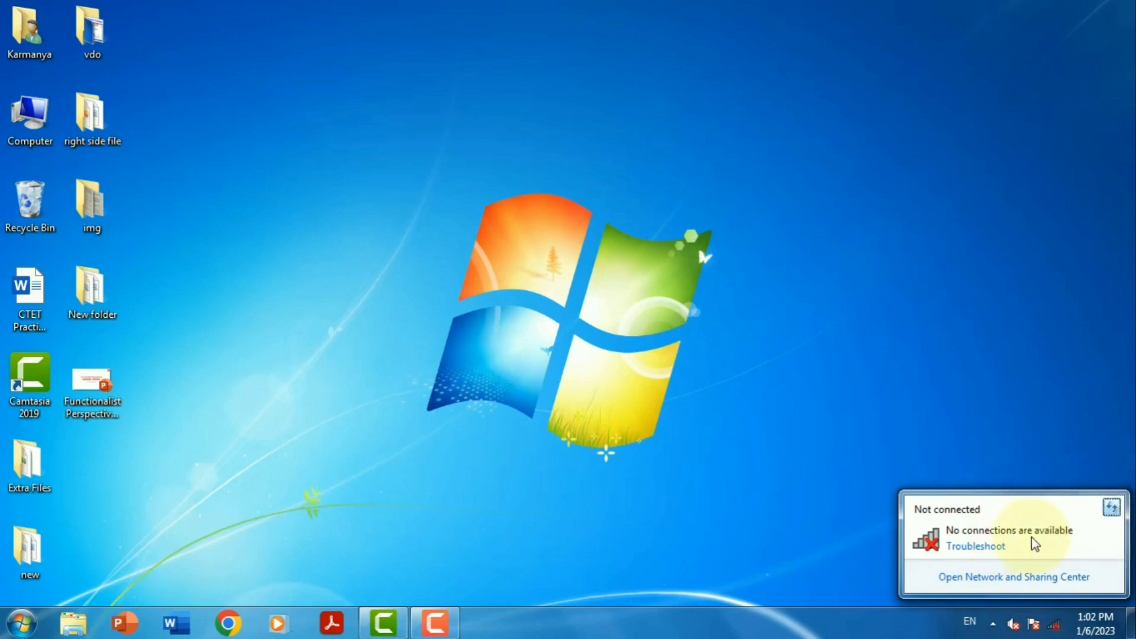
{"action": "left_click", "coordinate": [656, 433]}
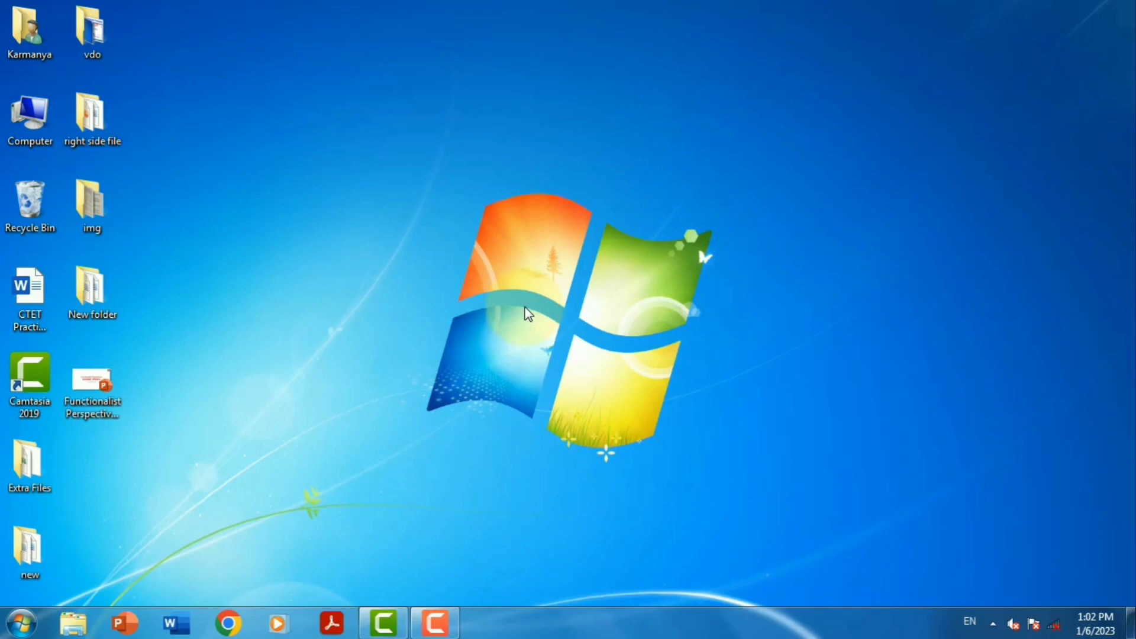
Search for "cmd", run it as administrator, and move the command window nearer the middle of the desktop.
{"action": "left_click", "coordinate": [21, 621]}
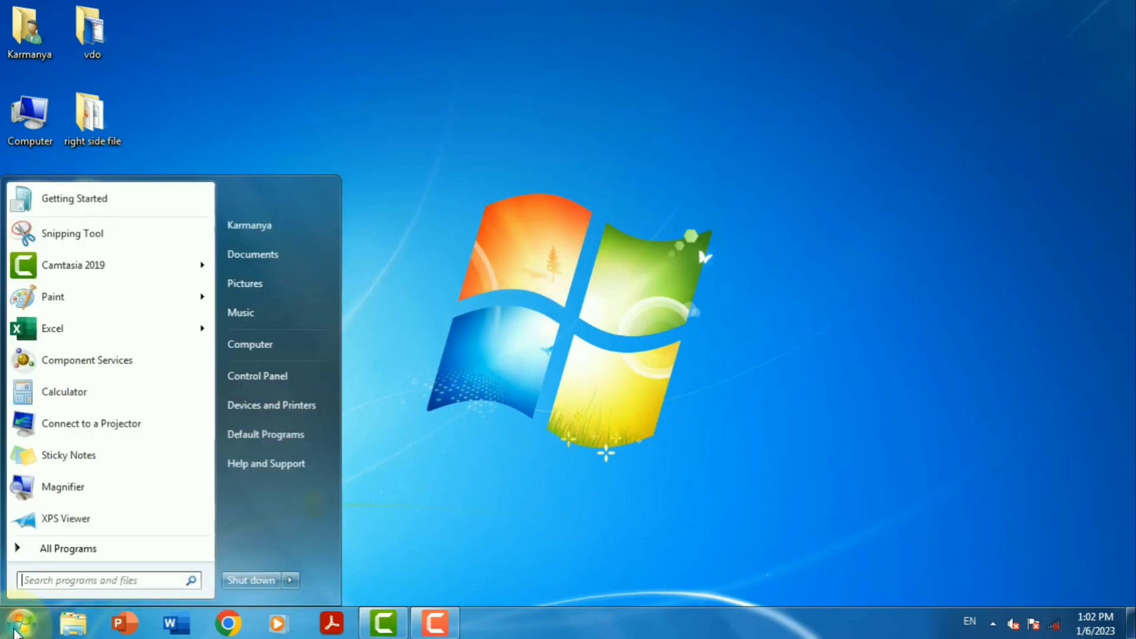
{"action": "left_click", "coordinate": [65, 581]}
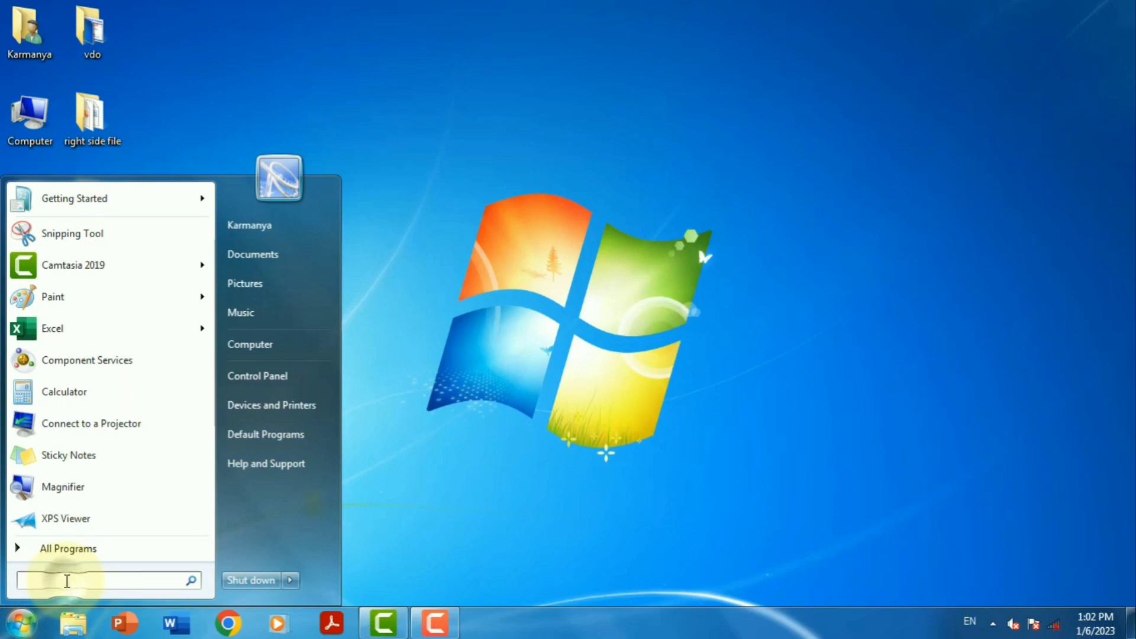
{"action": "type", "text": "cm"}
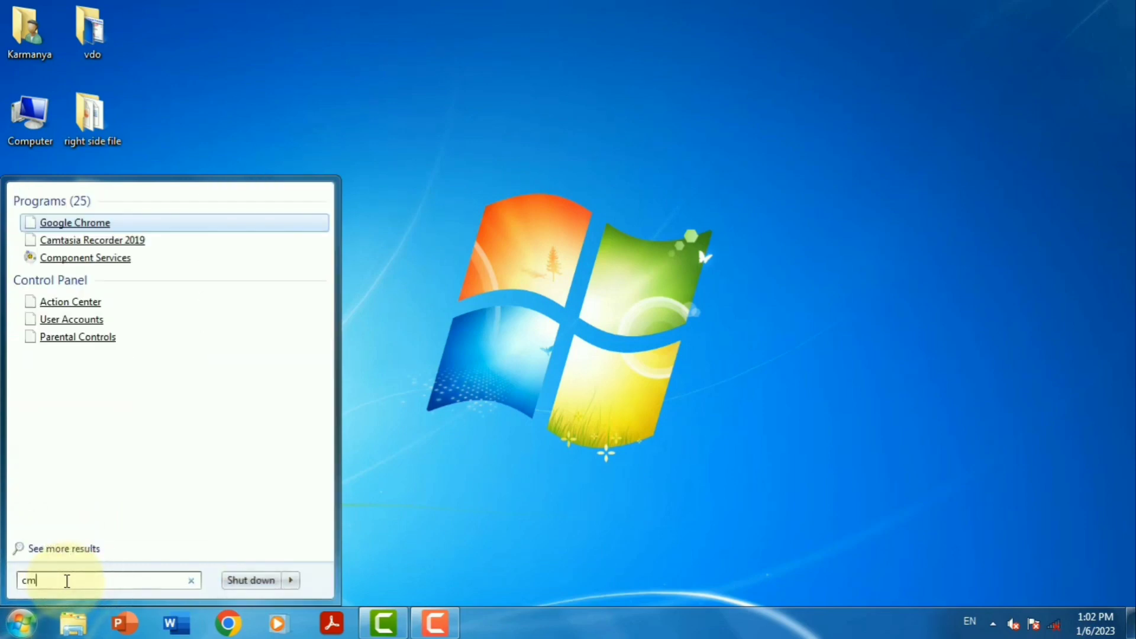
{"action": "type", "text": "d"}
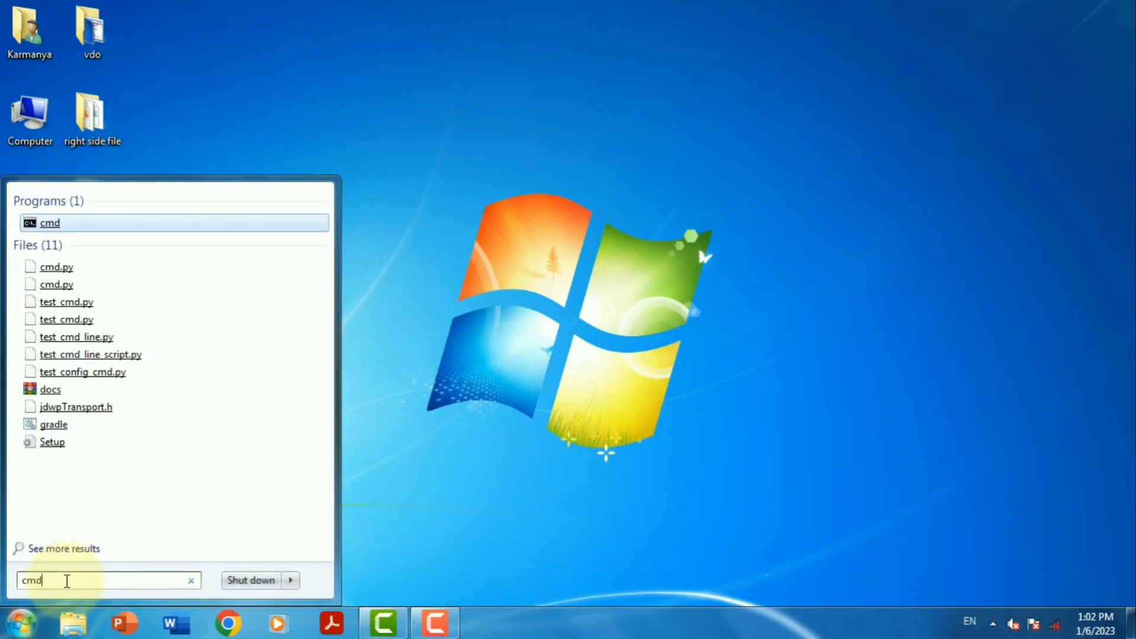
{"action": "right_click", "coordinate": [56, 225]}
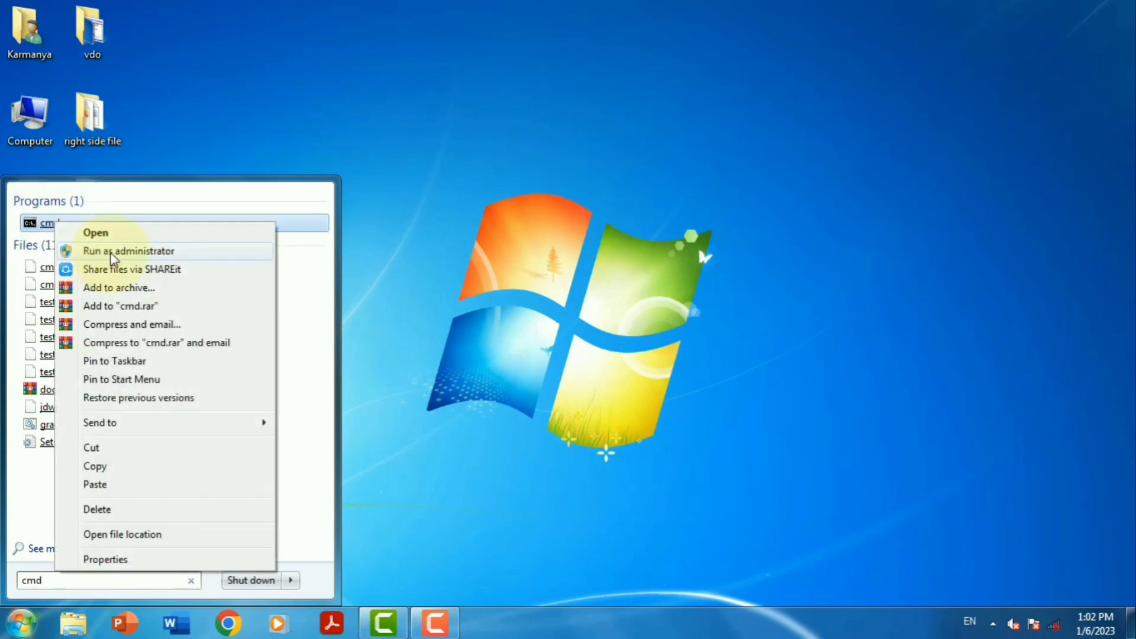
{"action": "left_click", "coordinate": [110, 252]}
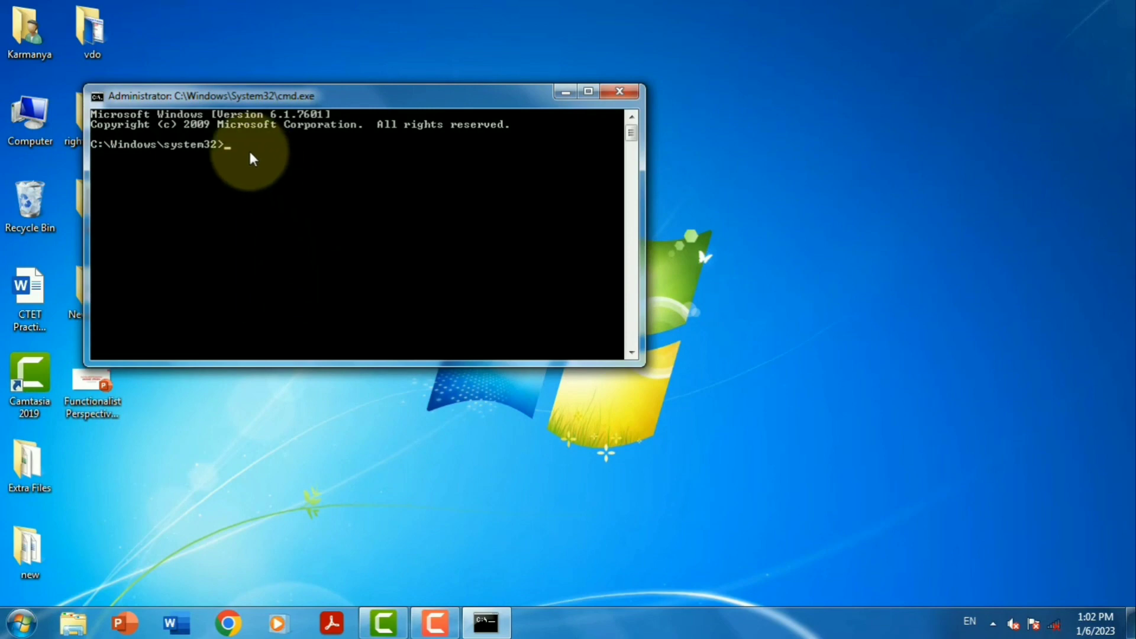
{"action": "left_click_drag", "start_coordinate": [301, 102], "coordinate": [412, 127]}
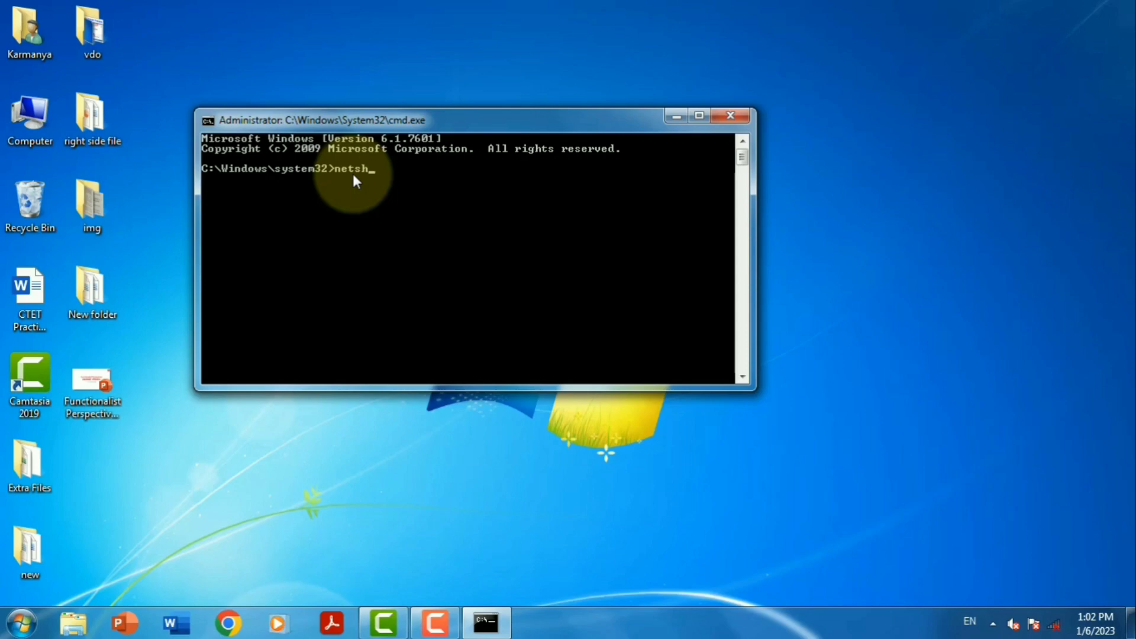
Run "netsh int ip reset" and "netsh winsock reset" in the administrator command window, closing it with "exit".
{"action": "type", "text": "t ip reset"}
{"action": "key", "text": "Return"}
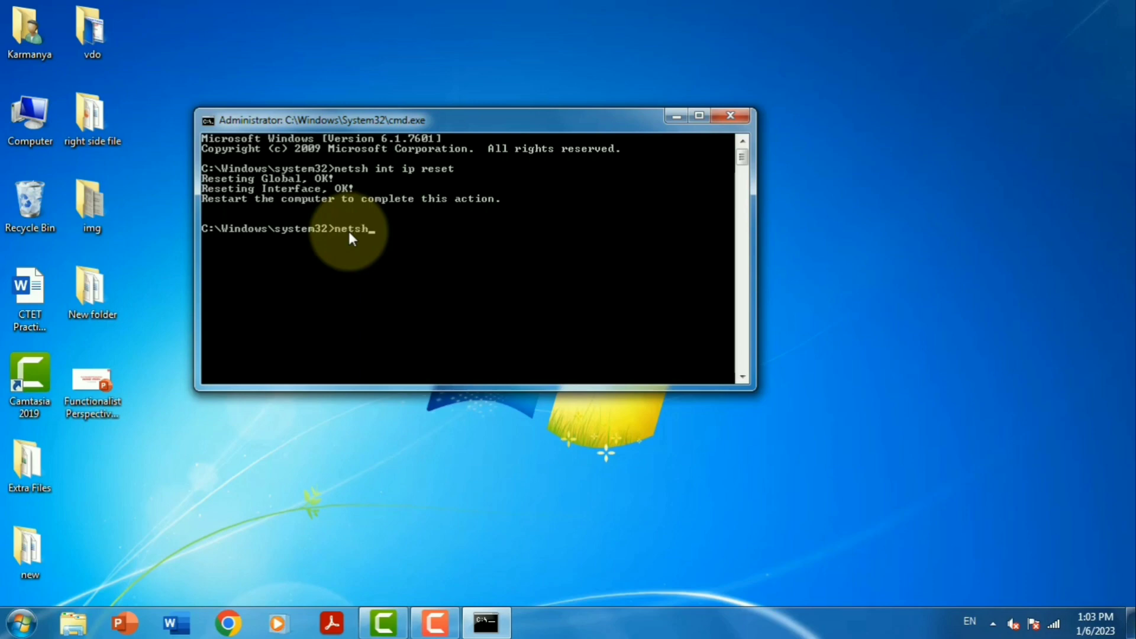
{"action": "type", "text": "insock reset"}
{"action": "key", "text": "Return"}
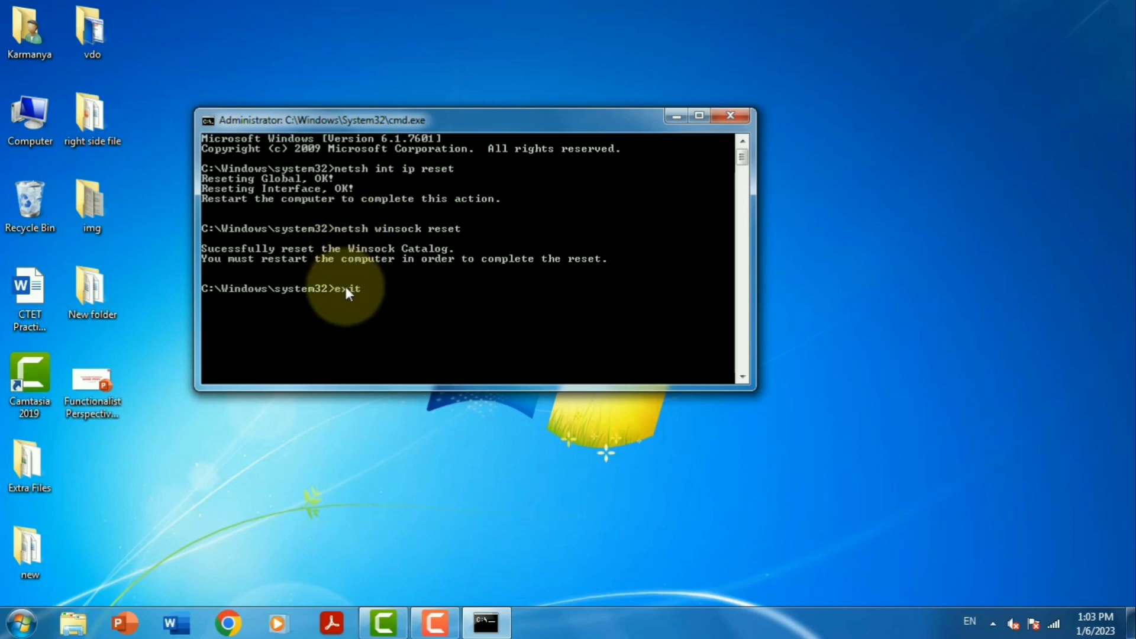
{"action": "type", "text": "exit"}
{"action": "key", "text": "Return"}
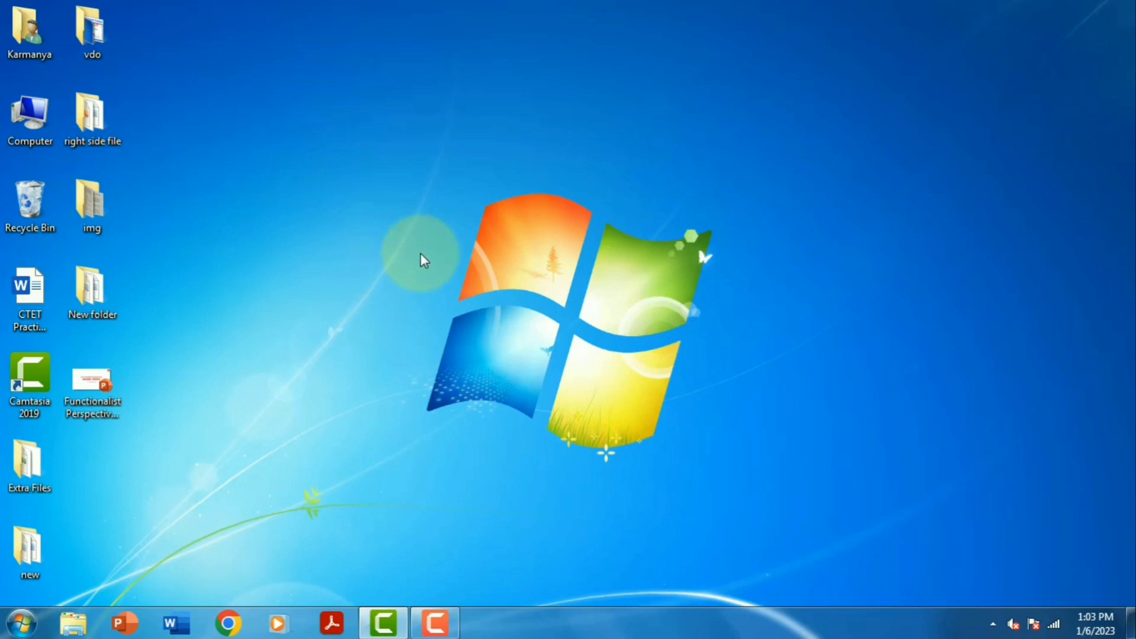
Refresh the desktop and check the status of the wireless network connection, closing the network list.
{"action": "right_click", "coordinate": [534, 225]}
{"action": "left_click", "coordinate": [560, 272]}
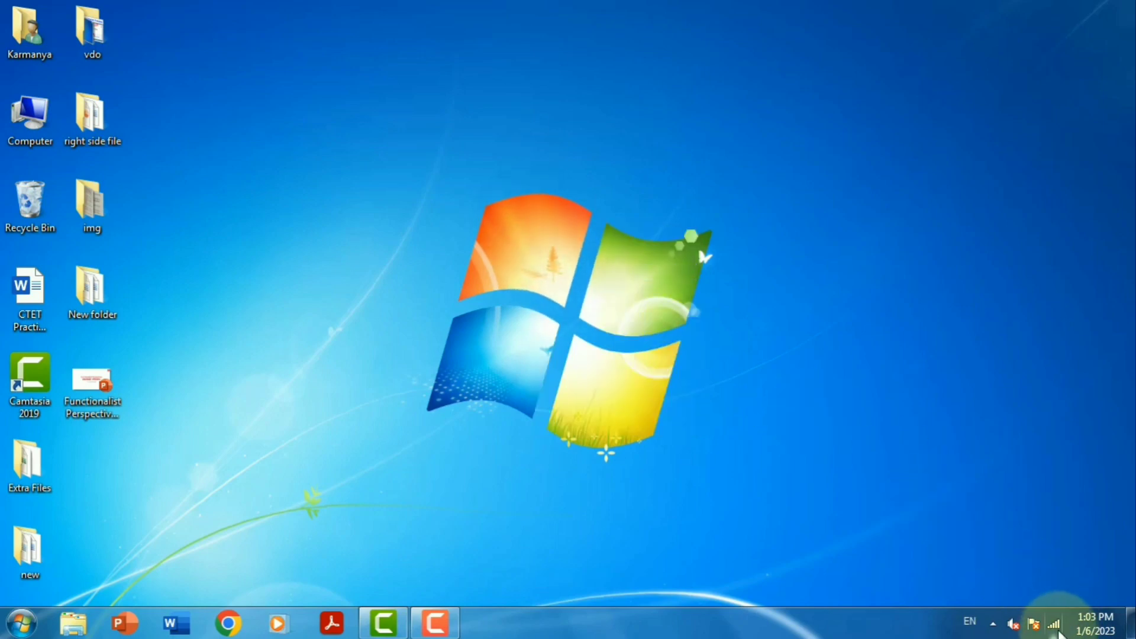
{"action": "left_click", "coordinate": [1054, 624]}
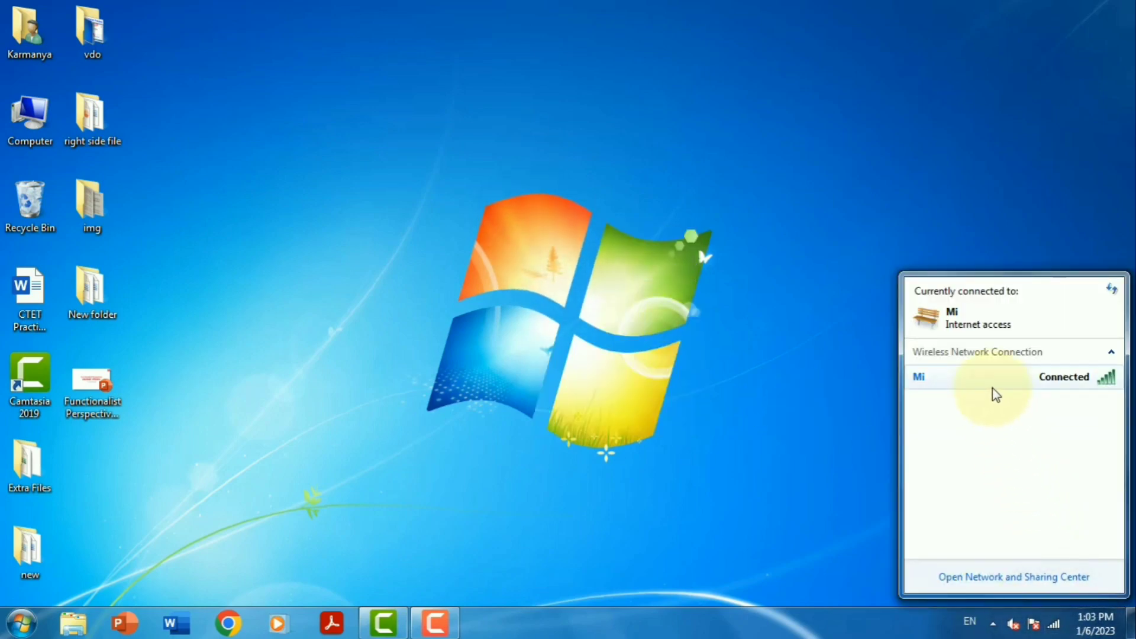
{"action": "mouse_move", "coordinate": [993, 388]}
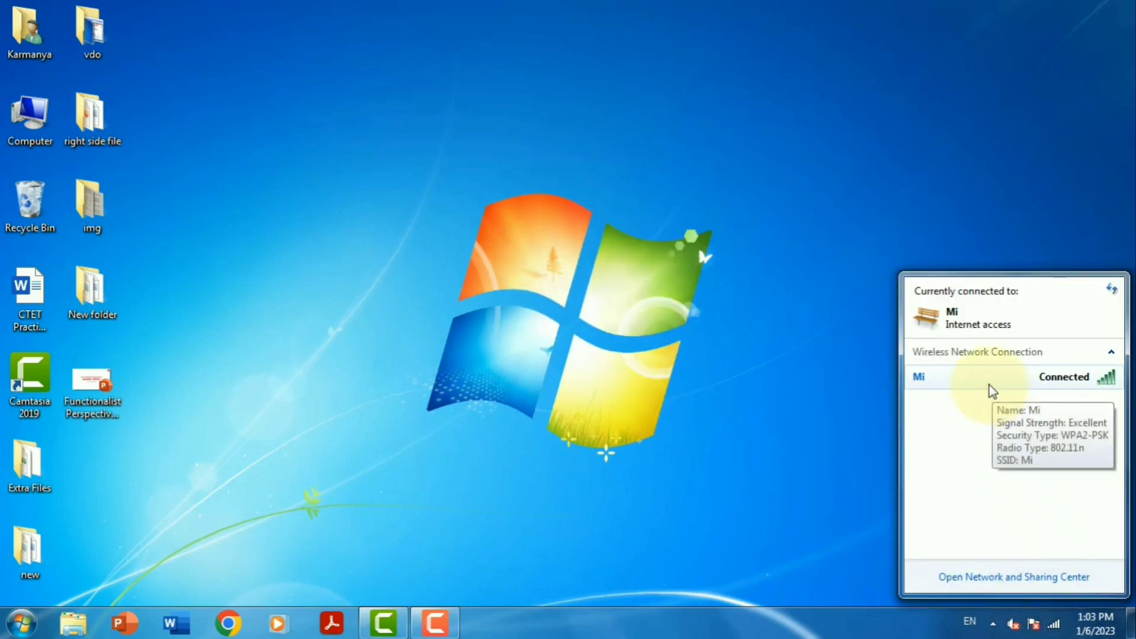
{"action": "left_click", "coordinate": [846, 417]}
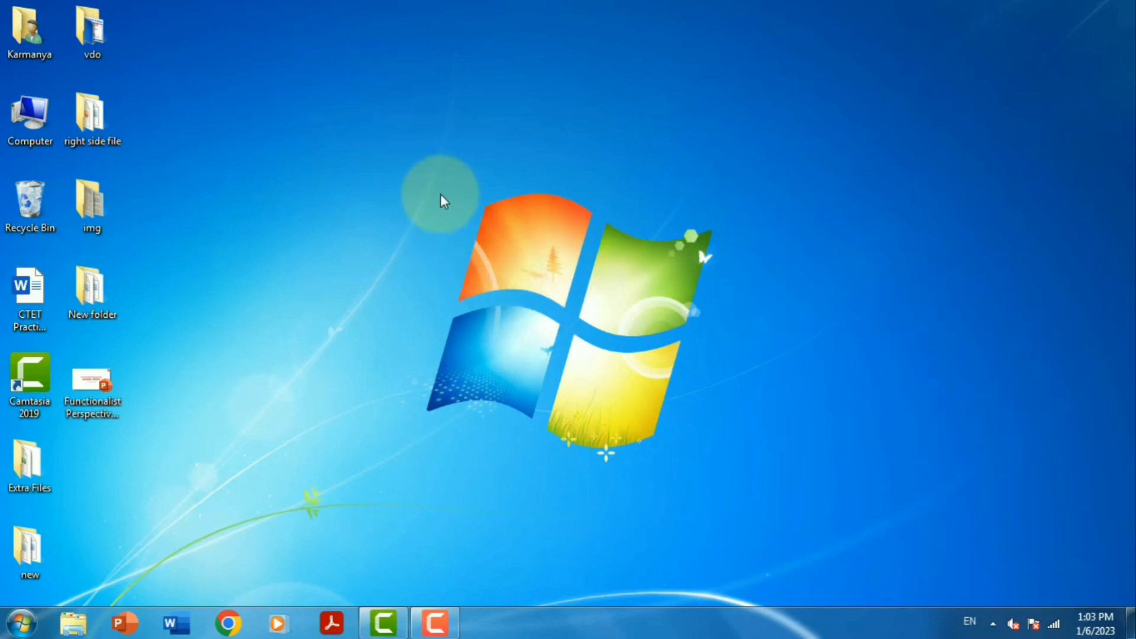